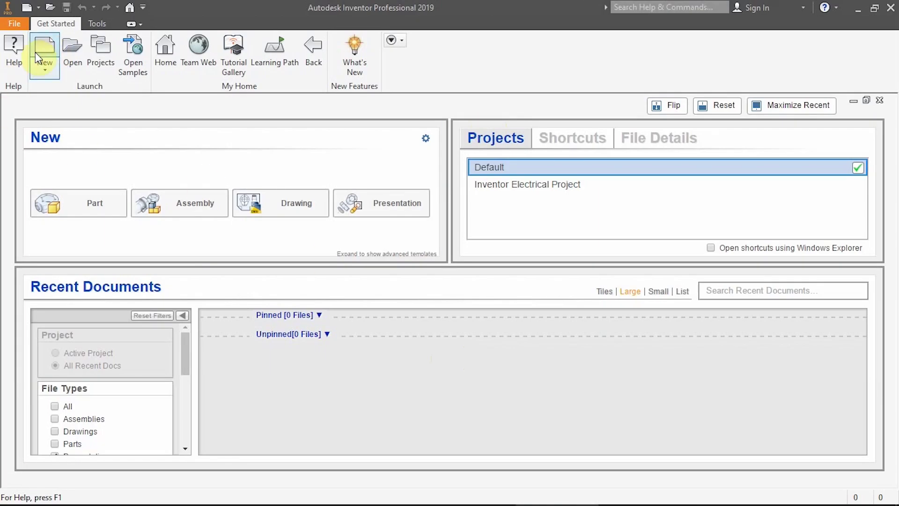
Create a new part from the English Standard (in).ipt template
left_click(42, 49)
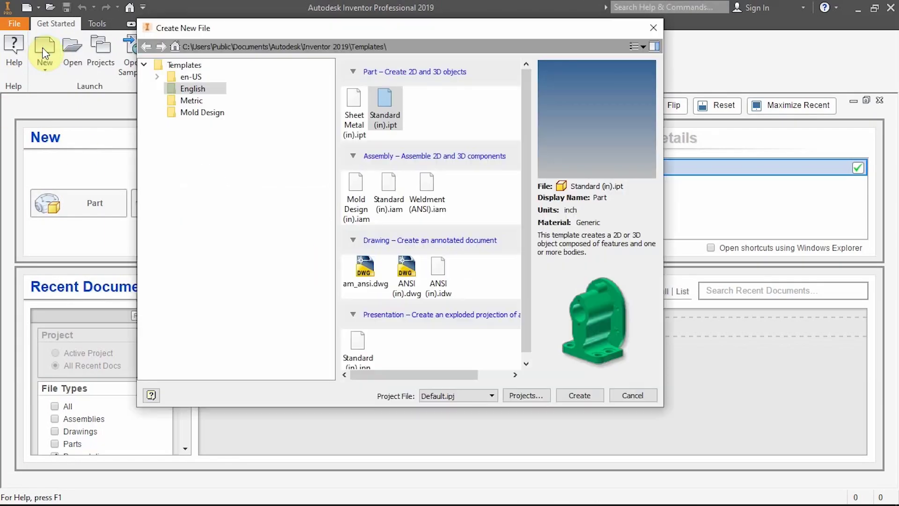
left_click(187, 67)
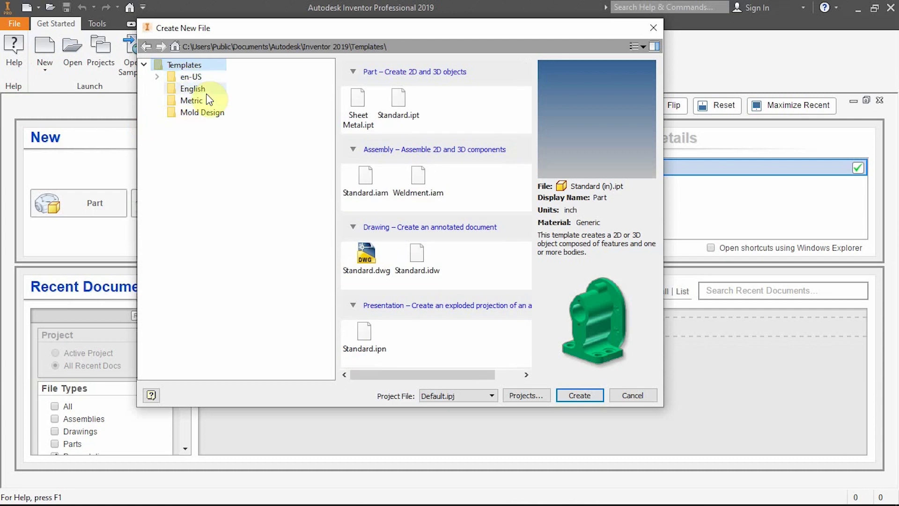
left_click(202, 76)
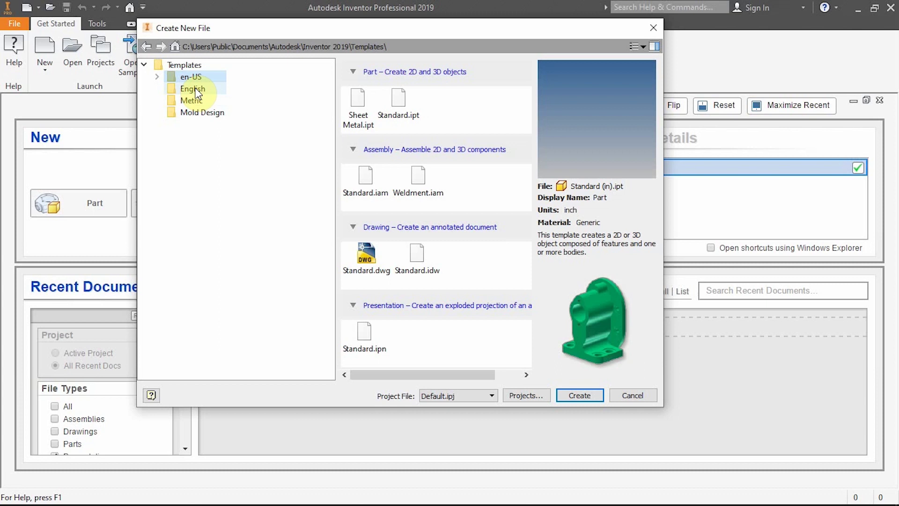
left_click(193, 89)
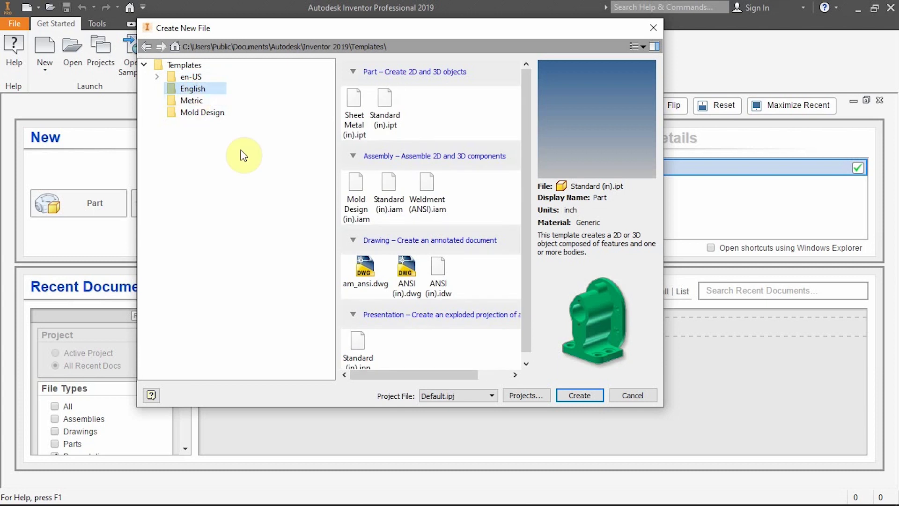
left_click(390, 94)
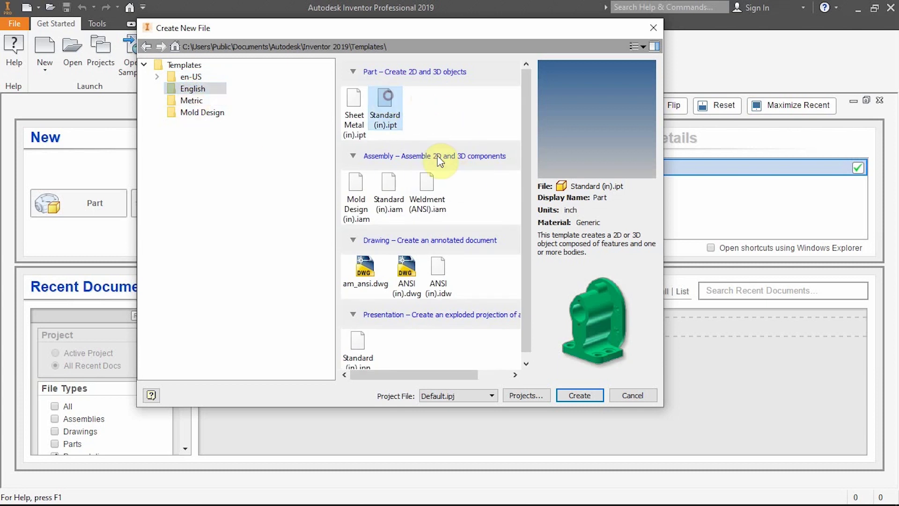
left_click(582, 397)
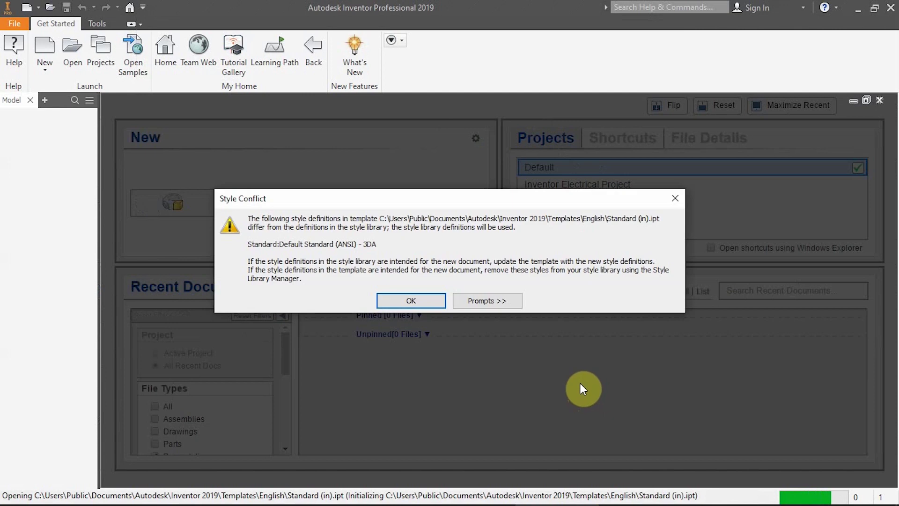
Accept the Style Conflict warning so the empty Part1 opens
left_click(411, 301)
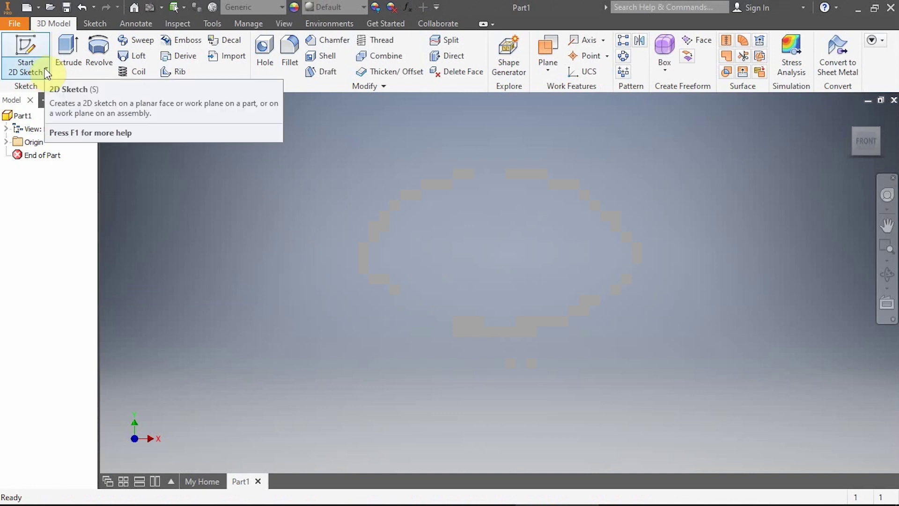
Start Sketch1 on the XY Plane of Part1
left_click(47, 71)
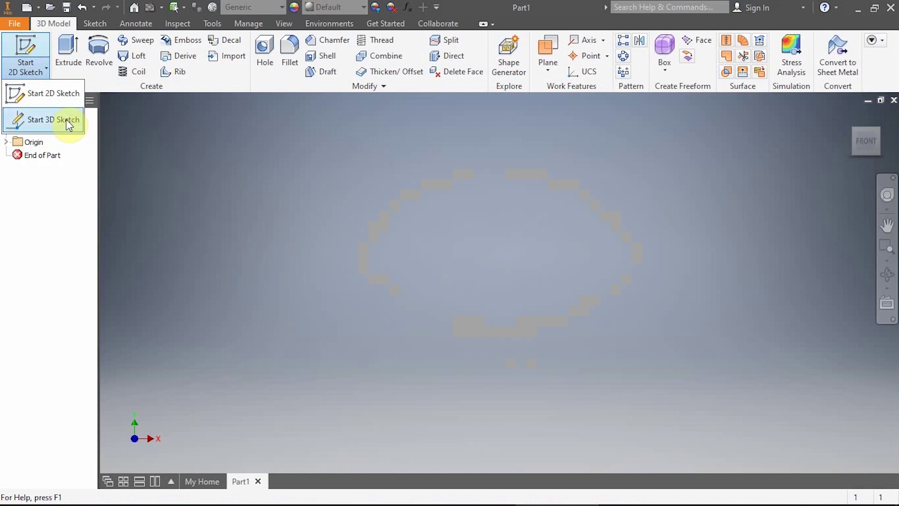
left_click(261, 179)
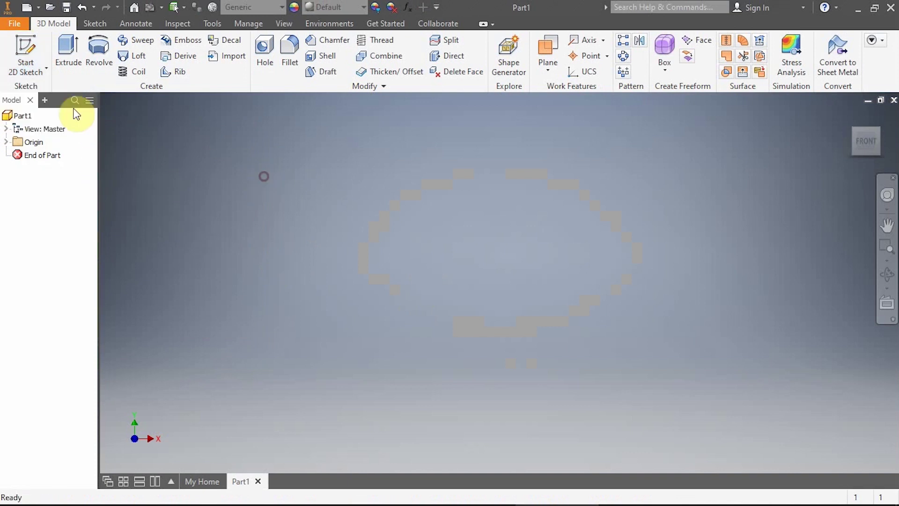
left_click(30, 47)
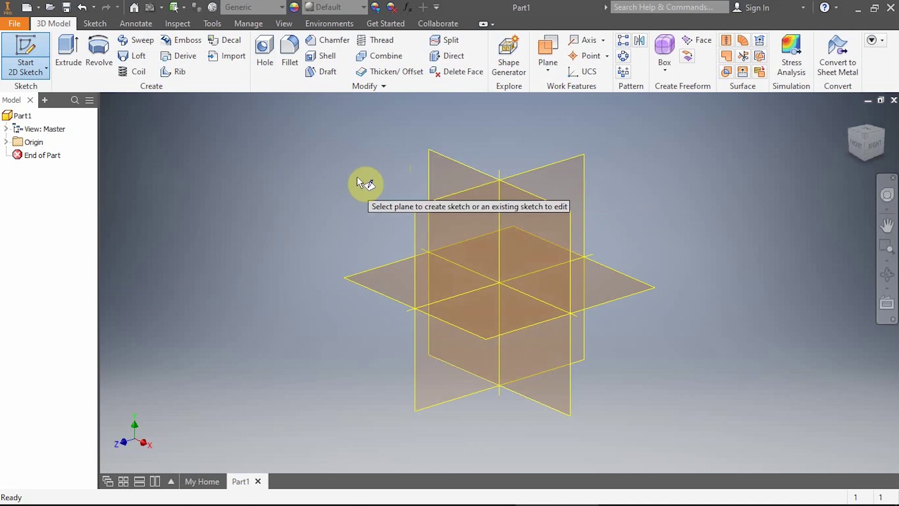
left_click(441, 168)
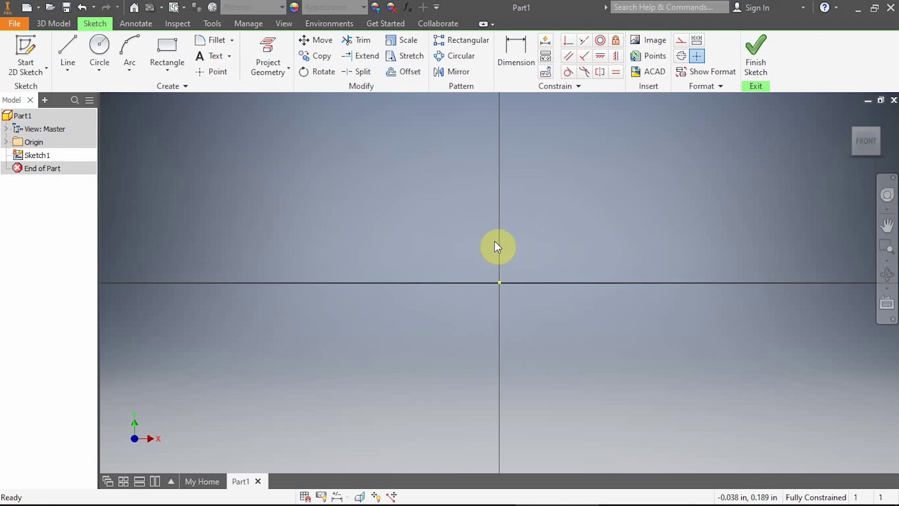
Activate the Rectangle (Two Point) tool in Sketch1
left_click(165, 44)
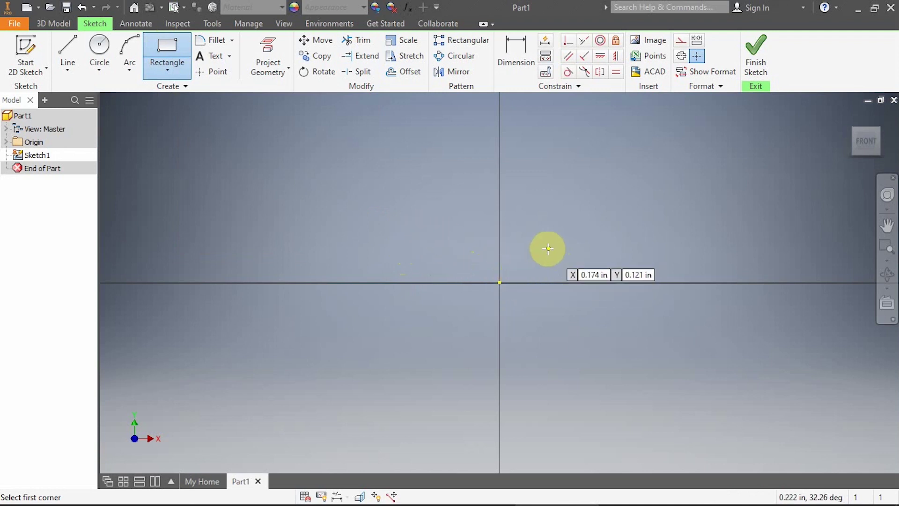
Draw four overlapping two-point rectangles around the origin, the first cornered at the origin
left_click(499, 283)
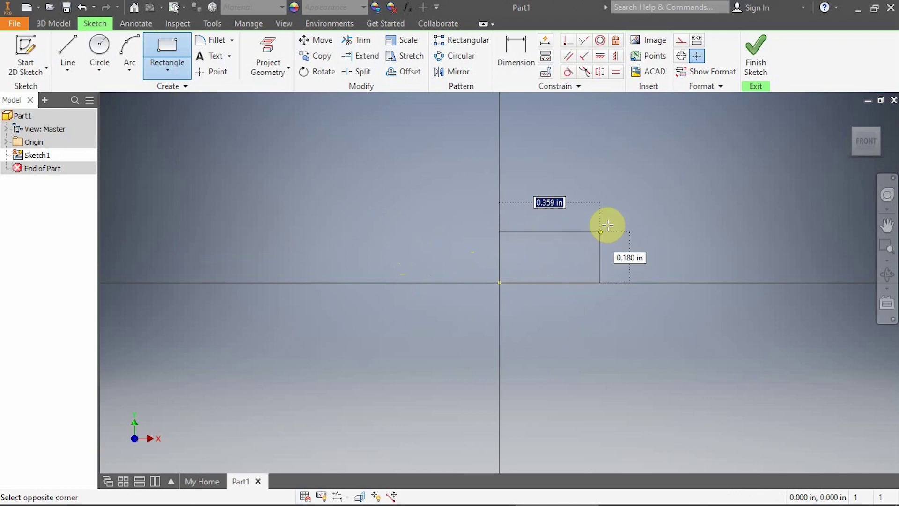
left_click(689, 173)
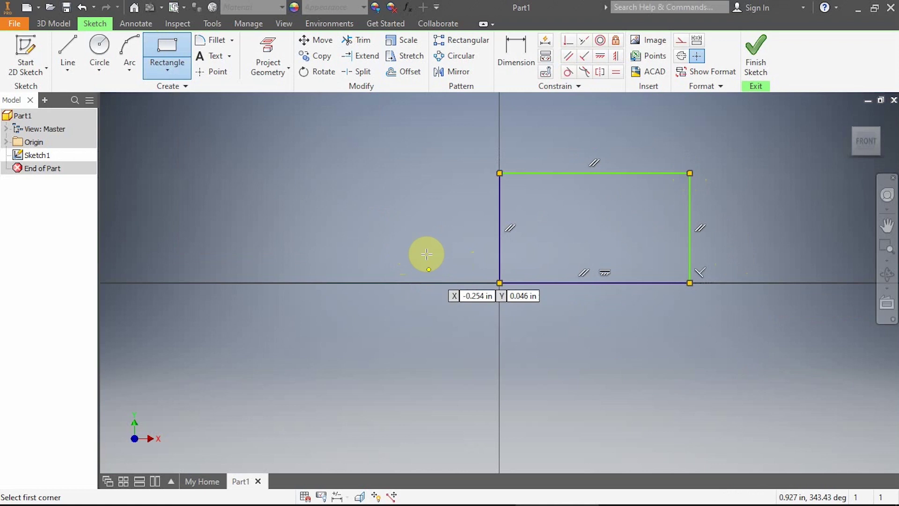
left_click(428, 237)
left_click(573, 371)
left_click(352, 179)
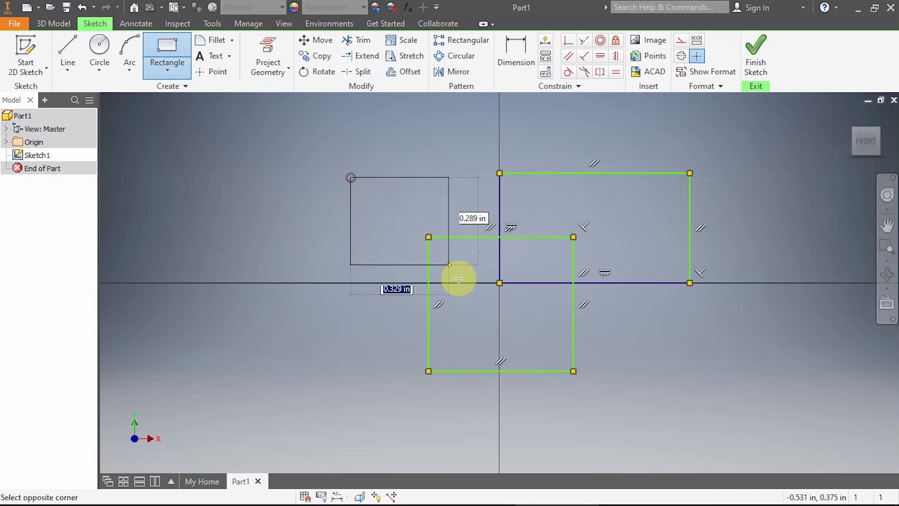
key("Escape")
left_click(463, 282)
left_click(768, 227)
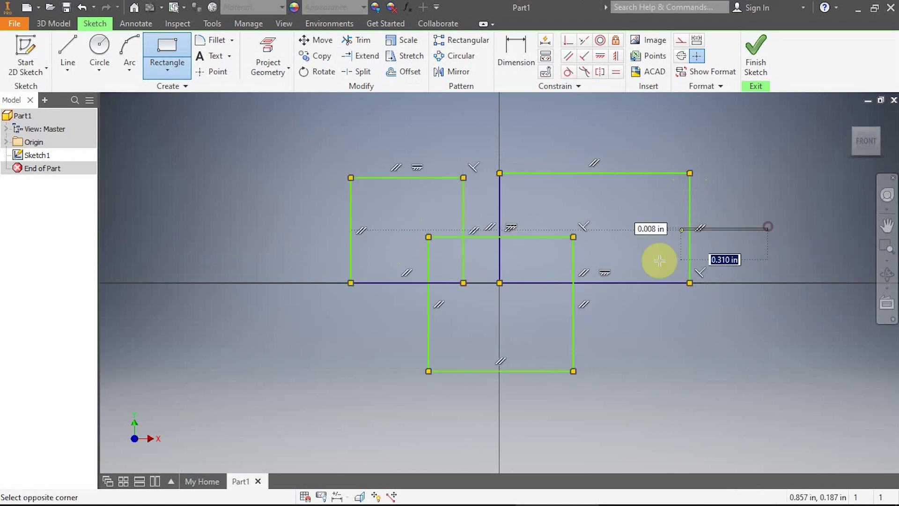
left_click(635, 335)
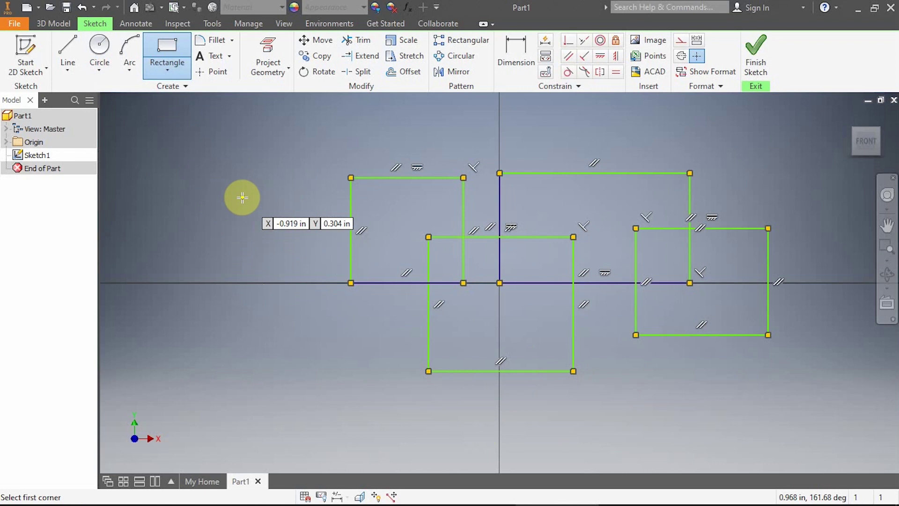
key("Escape")
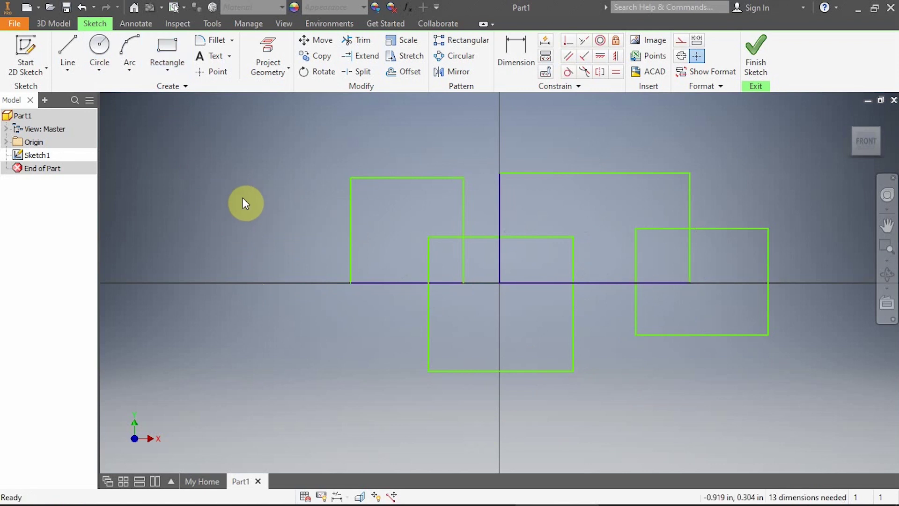
Draw center-point circles on the upper-left rectangle corner and the top corner at the vertical axis
left_click(100, 66)
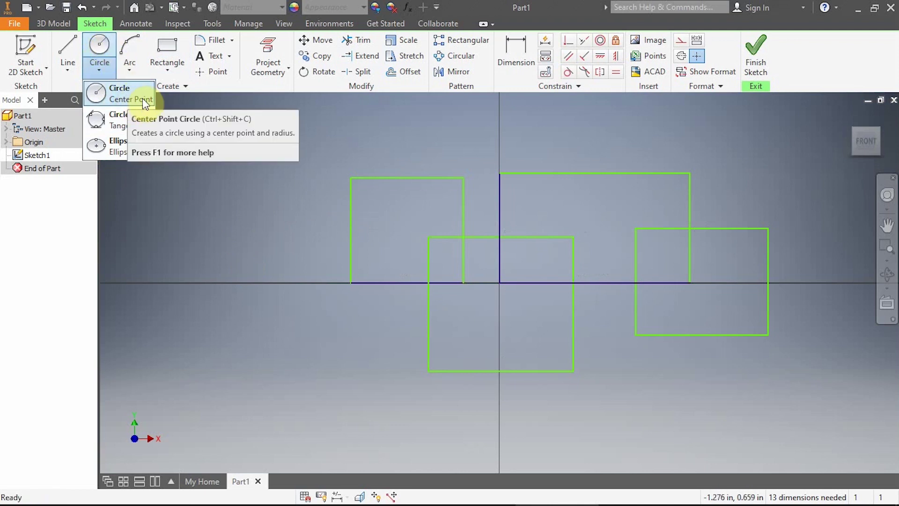
left_click(119, 91)
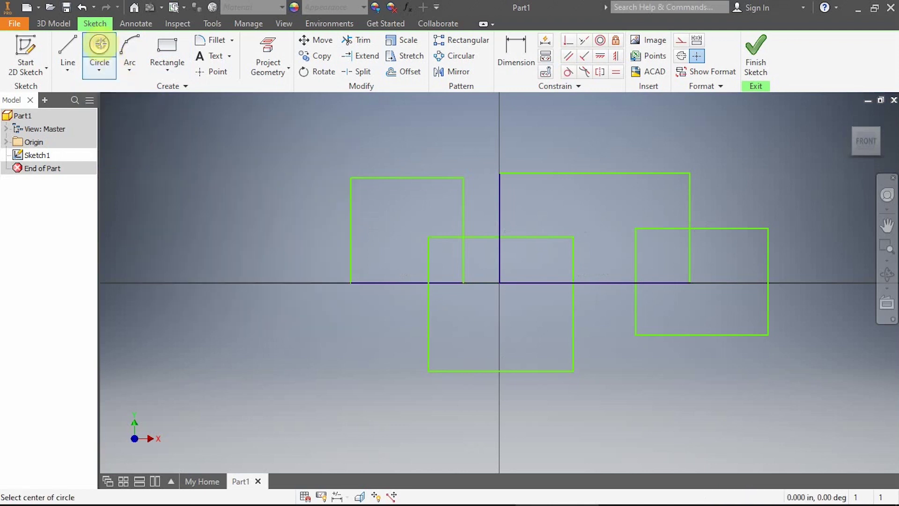
left_click(351, 177)
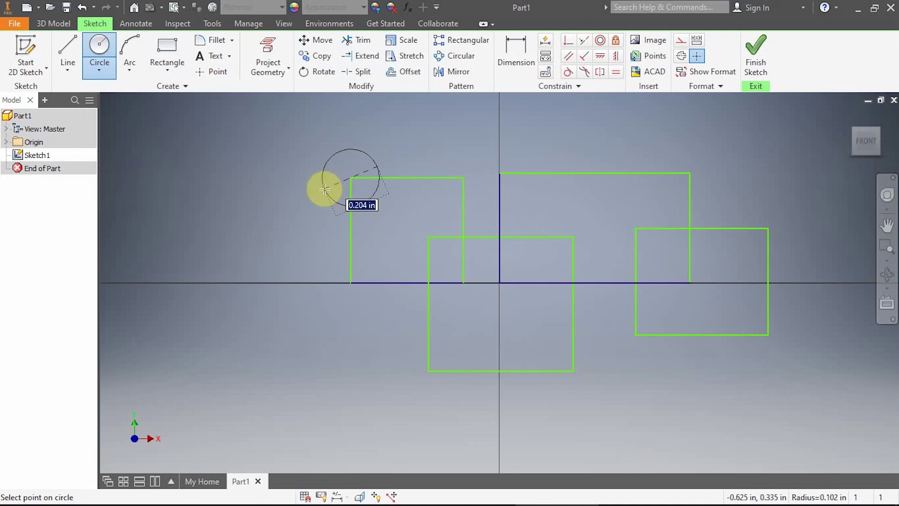
left_click(301, 203)
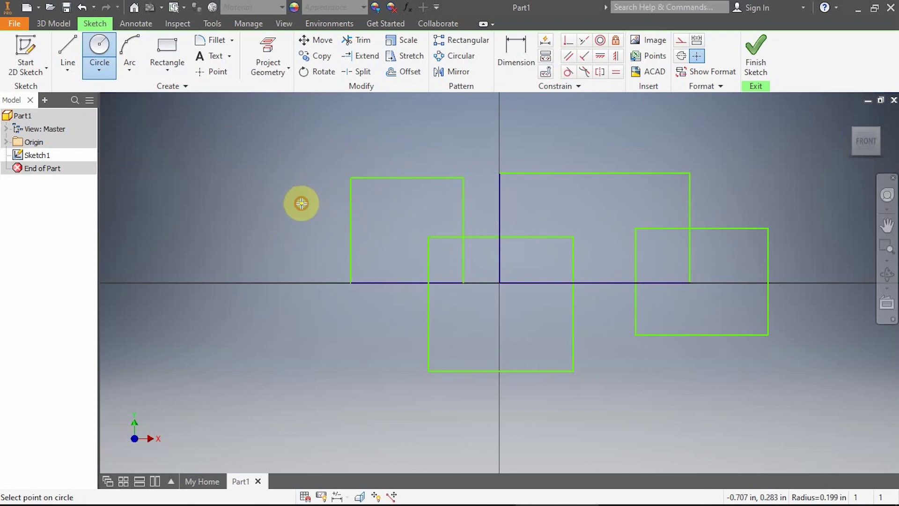
left_click(499, 174)
left_click(523, 190)
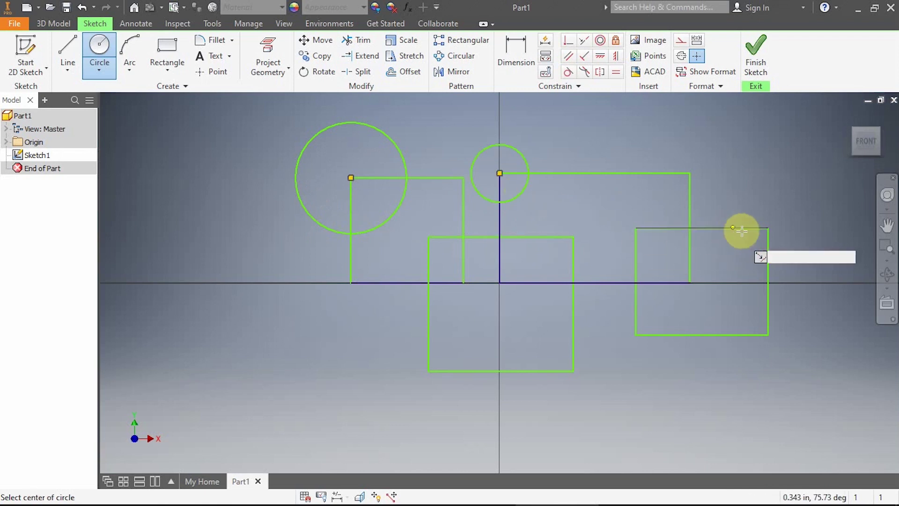
Add three more circles on the right rectangle's top-right and the lower rectangle's bottom corners
left_click(768, 228)
left_click(739, 252)
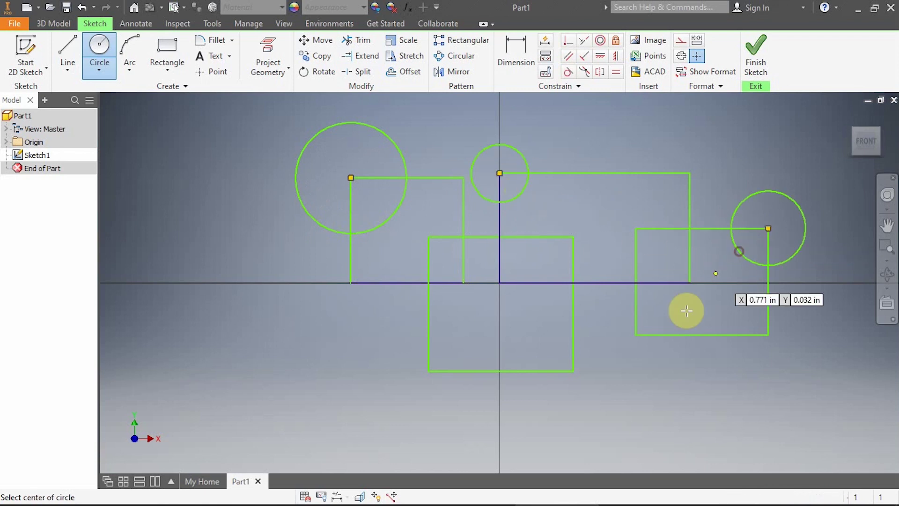
left_click(573, 372)
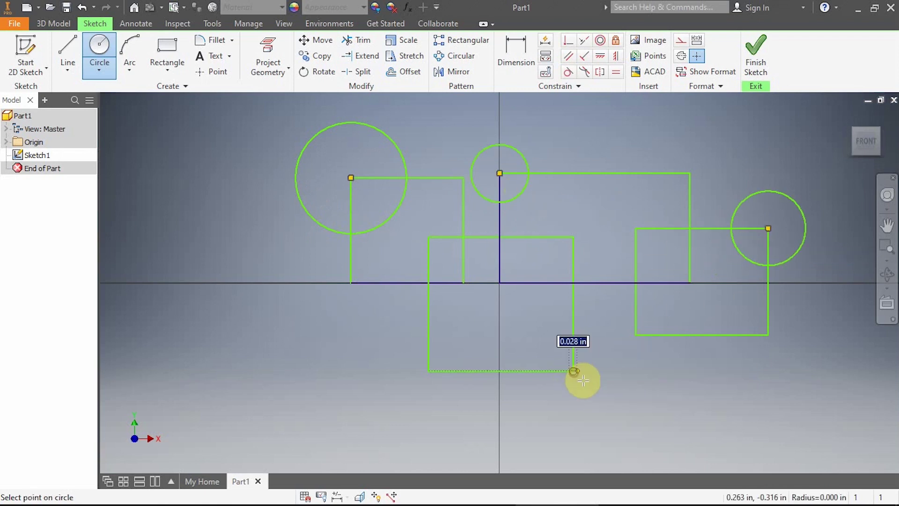
left_click(601, 405)
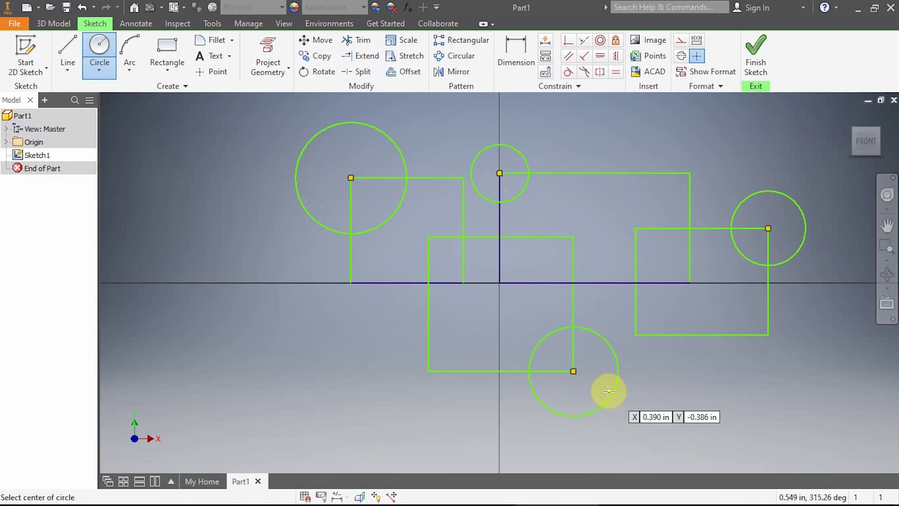
left_click(424, 376)
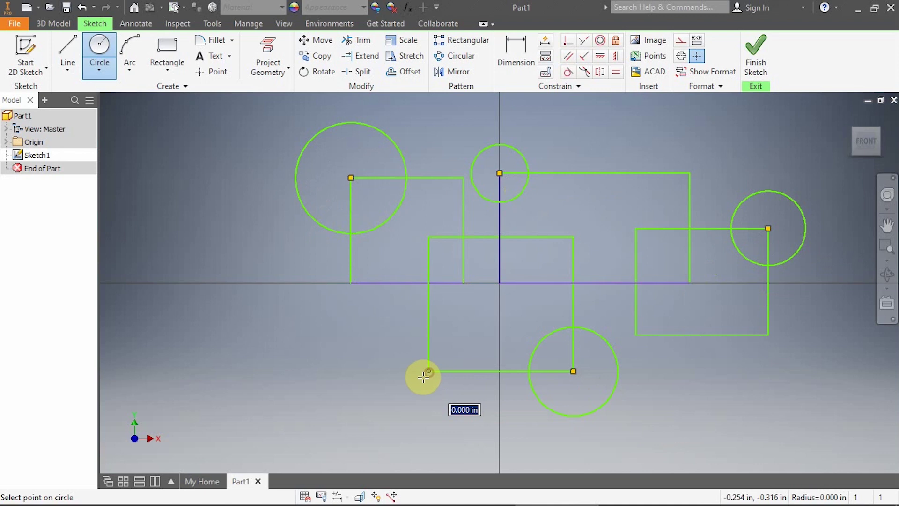
left_click(408, 396)
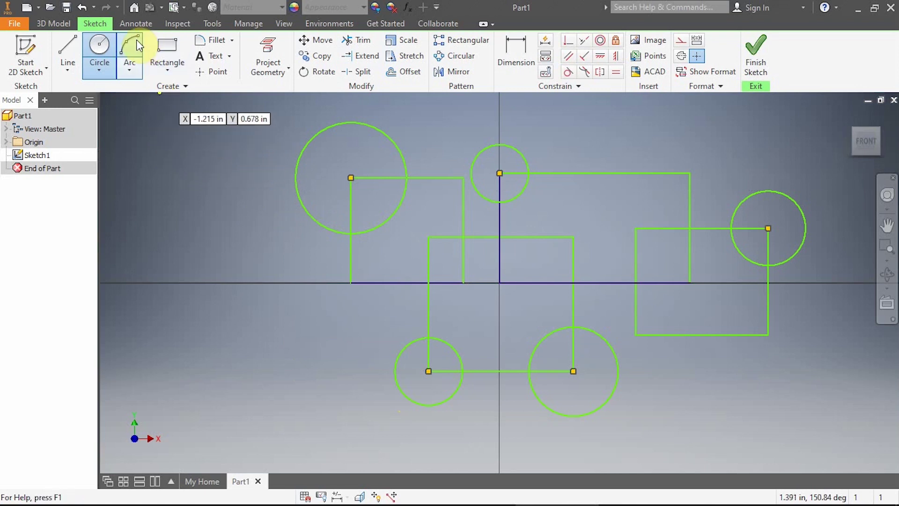
Draw three-point semicircle arcs on the tall rectangle's top and below the right square
left_click(127, 73)
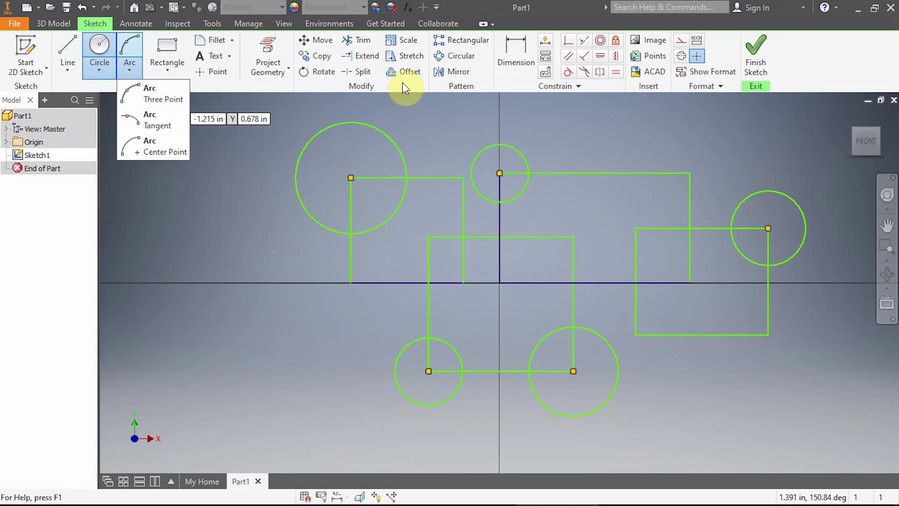
left_click(128, 38)
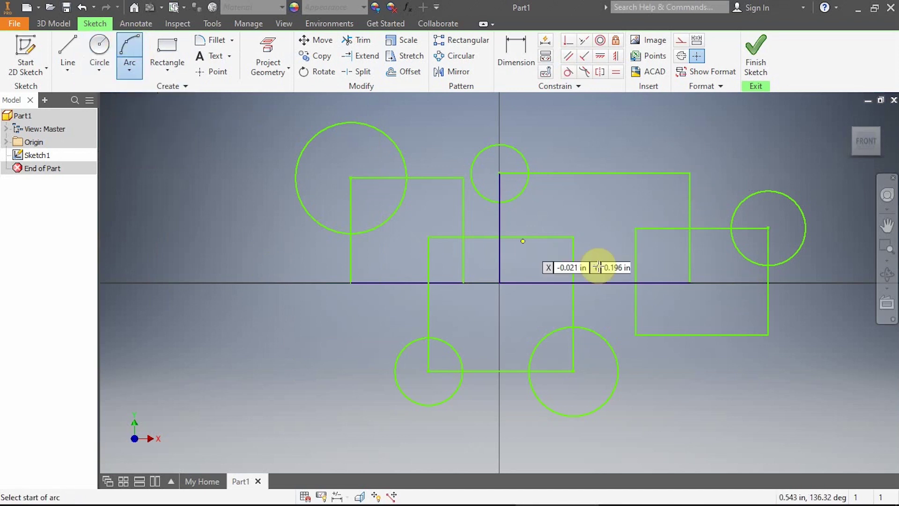
left_click(689, 174)
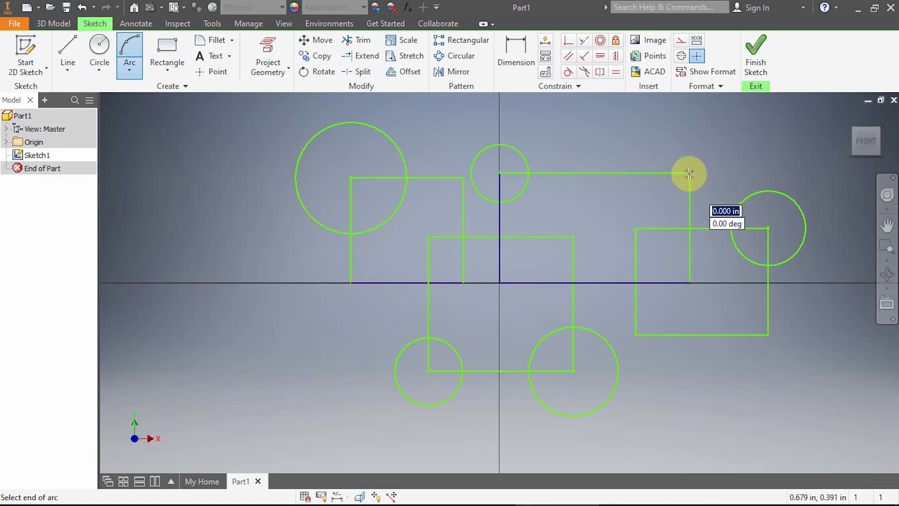
left_click(560, 173)
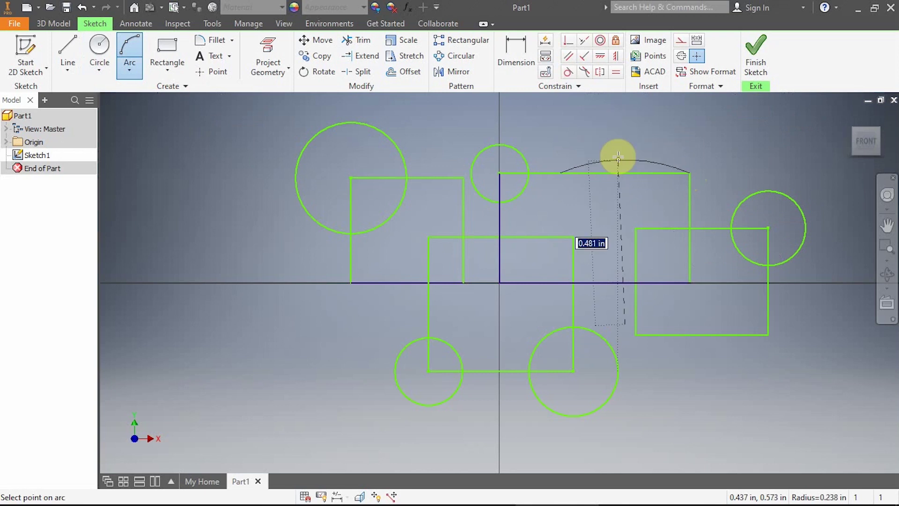
left_click(617, 127)
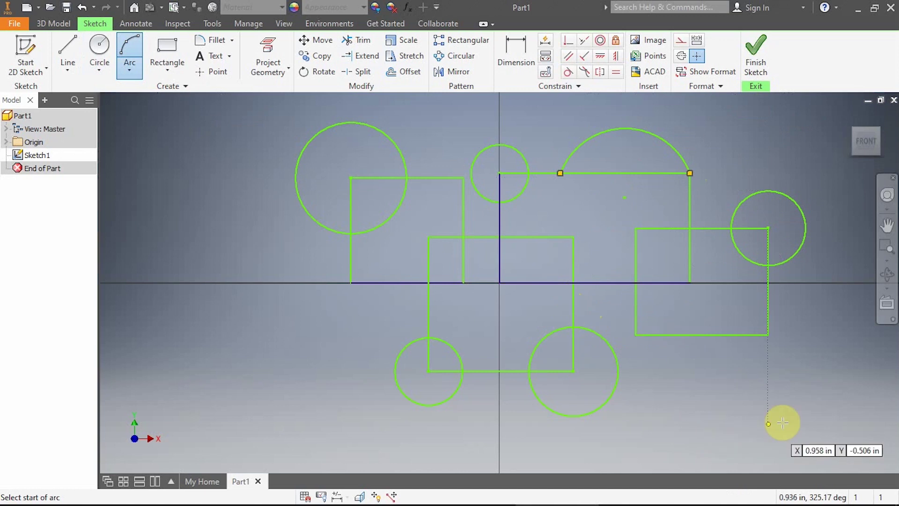
left_click(768, 334)
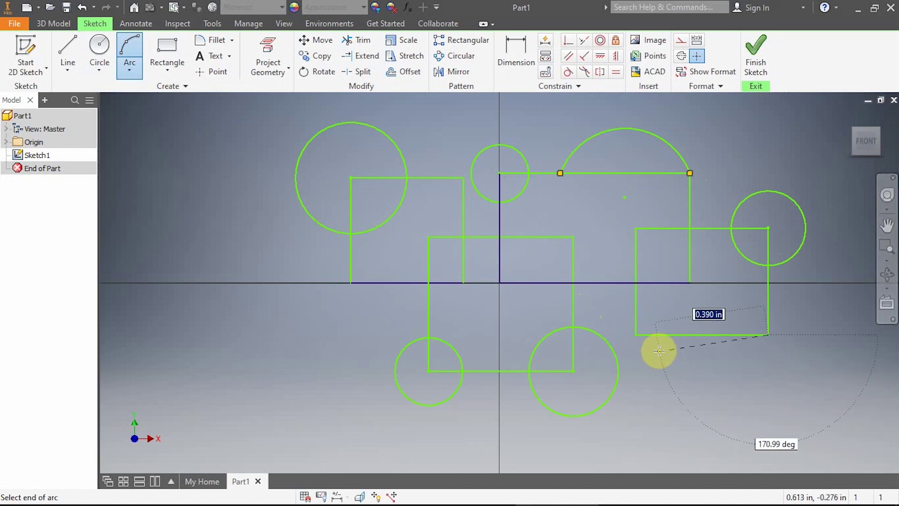
left_click(636, 334)
left_click(710, 371)
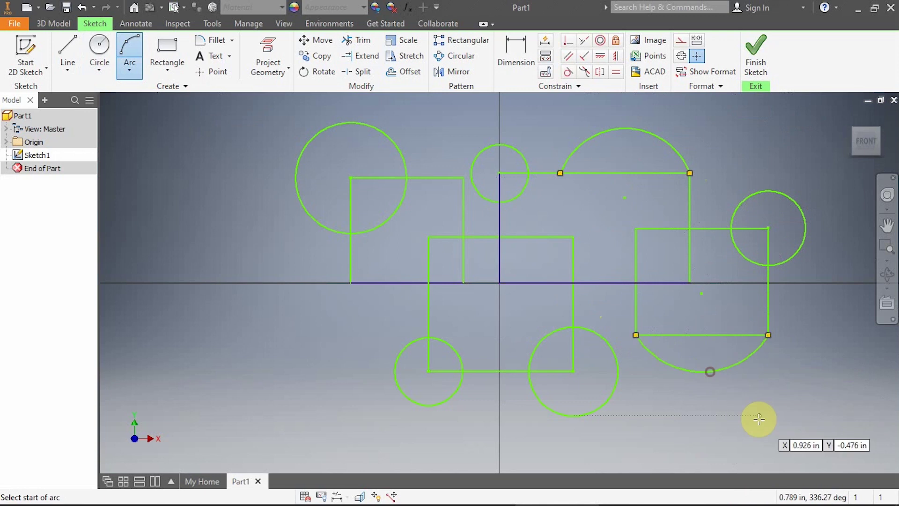
Add semicircle arcs below and to the left of the left rectangle
left_click(351, 283)
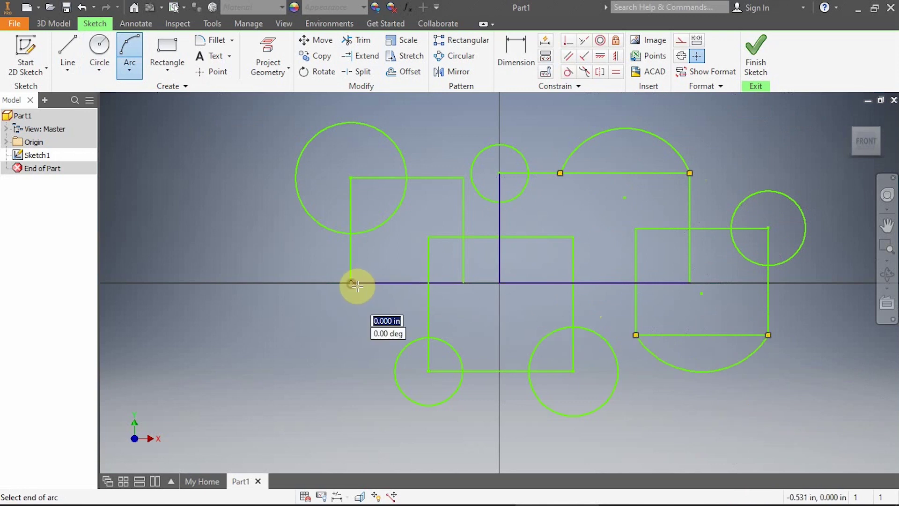
left_click(463, 283)
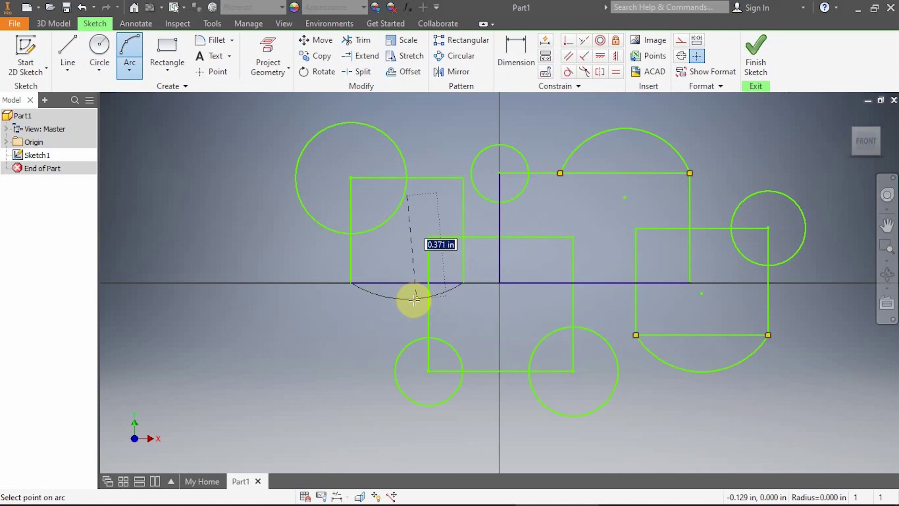
left_click(405, 315)
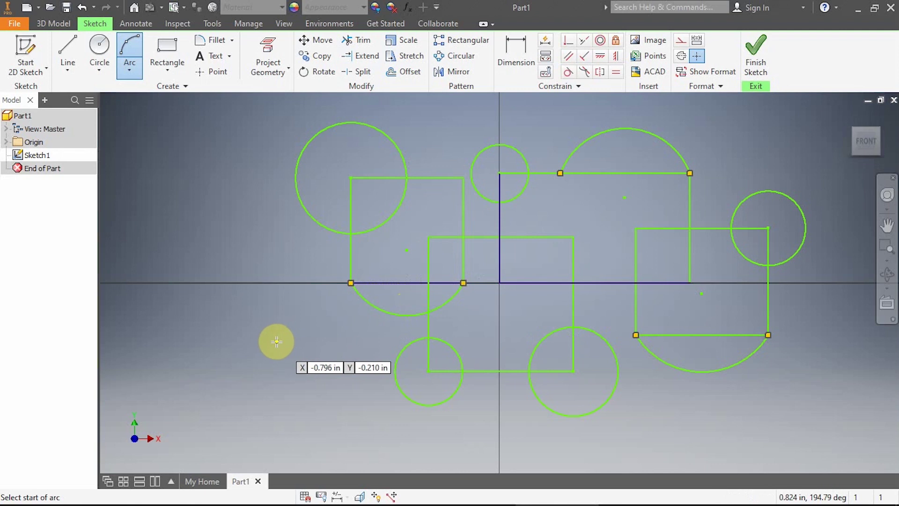
left_click(350, 178)
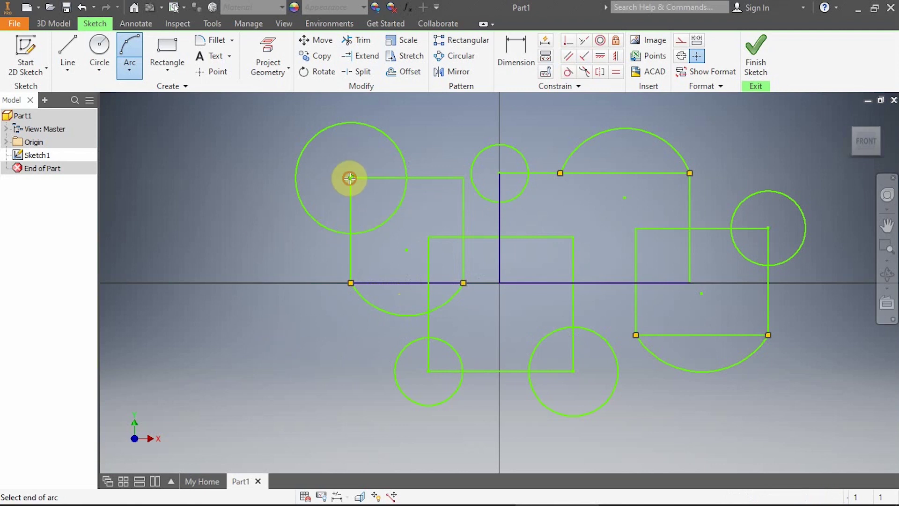
left_click(349, 283)
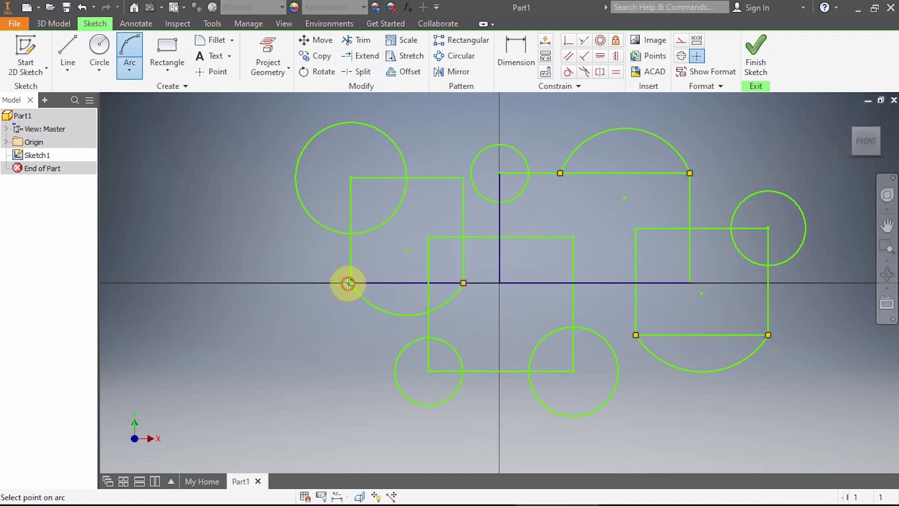
left_click(308, 261)
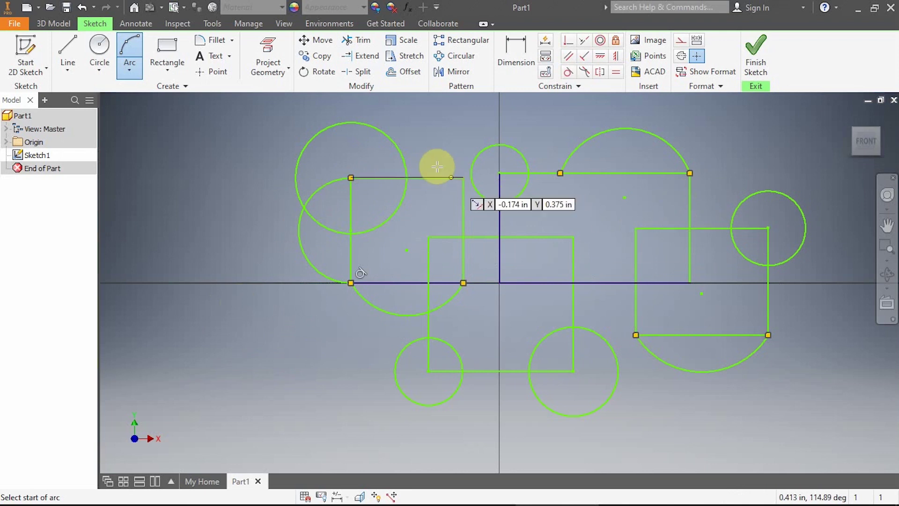
Trim the interior circle, arc and edge segments around the left and middle rectangles
left_click(363, 43)
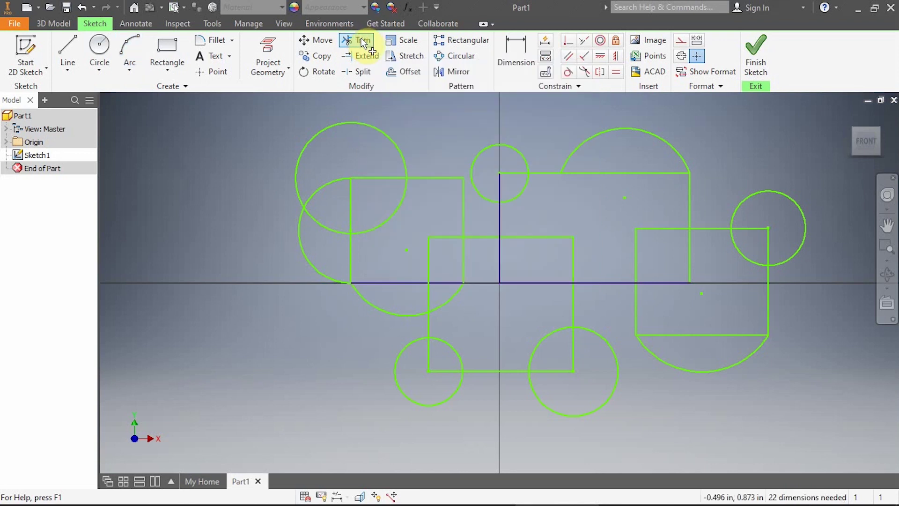
left_click(402, 201)
left_click(378, 178)
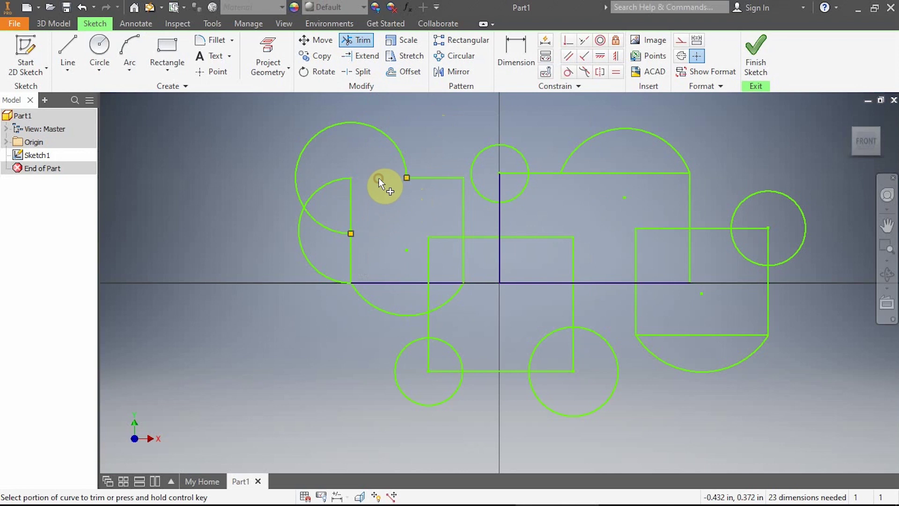
left_click(350, 202)
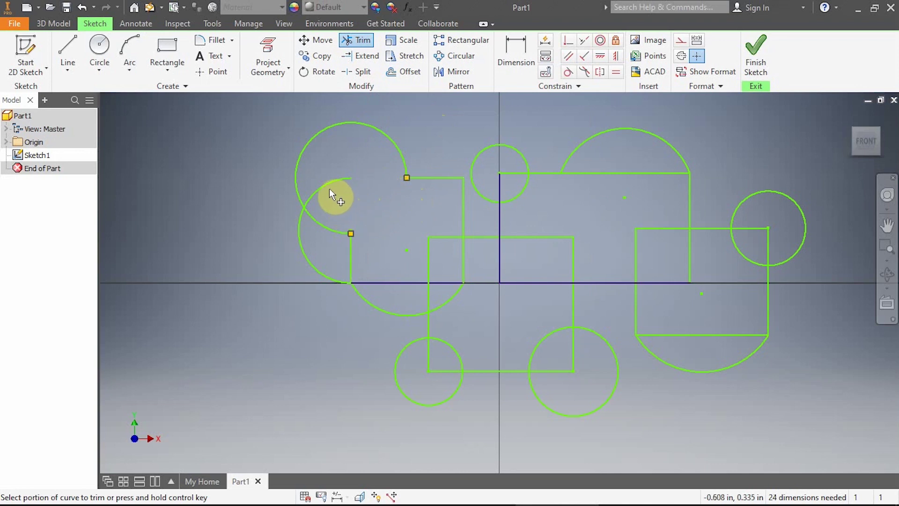
left_click(328, 187)
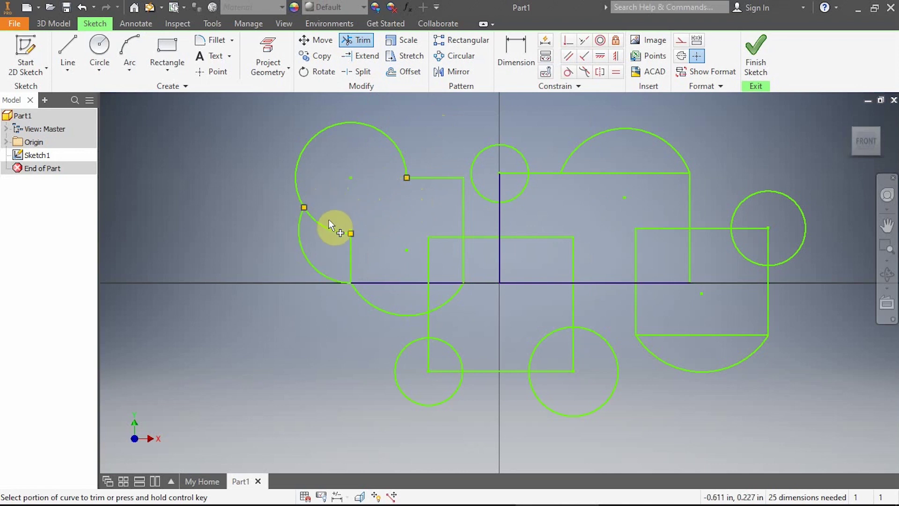
left_click(327, 224)
left_click(350, 253)
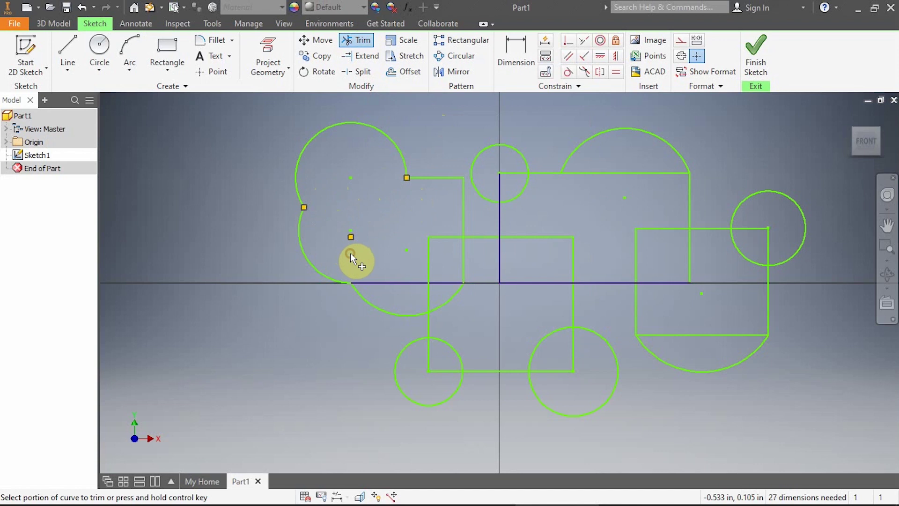
left_click(437, 238)
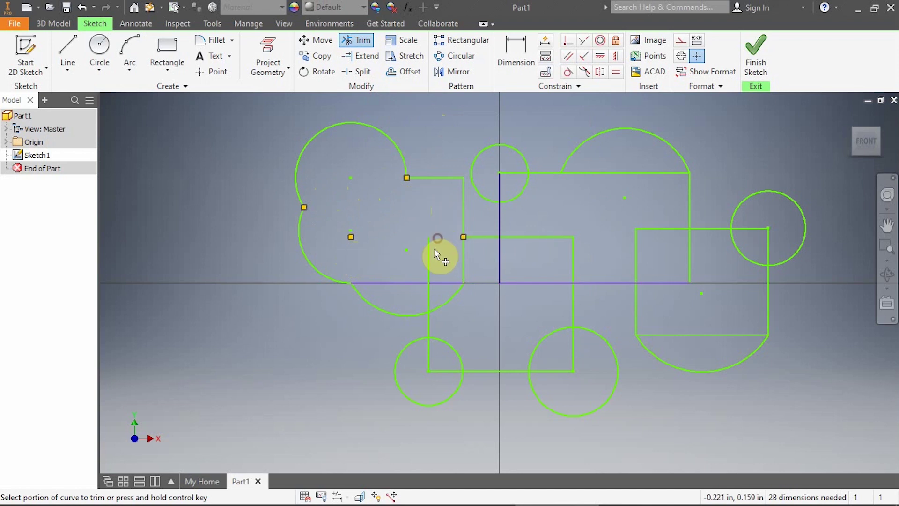
left_click(427, 265)
left_click(432, 294)
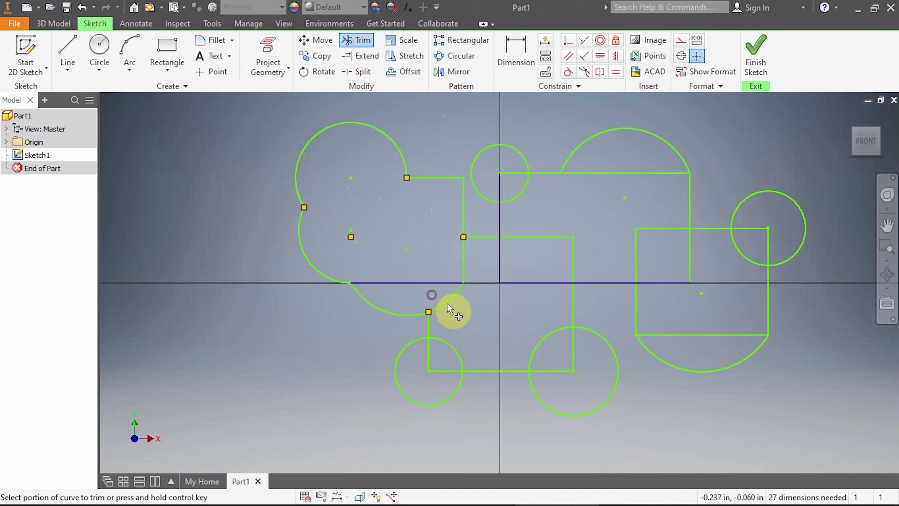
left_click(463, 271)
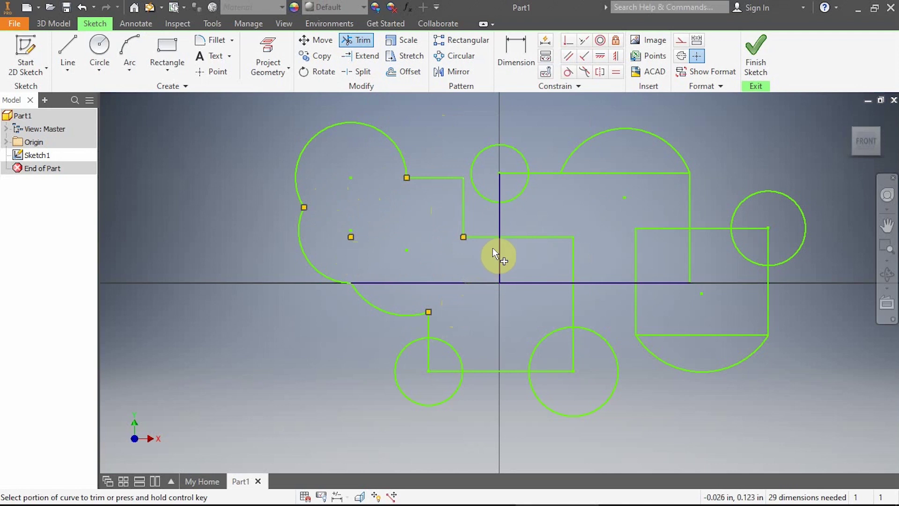
Trim the remaining interior segments at the centre, right side and bottom of the outline
left_click(518, 236)
left_click(520, 194)
left_click(514, 174)
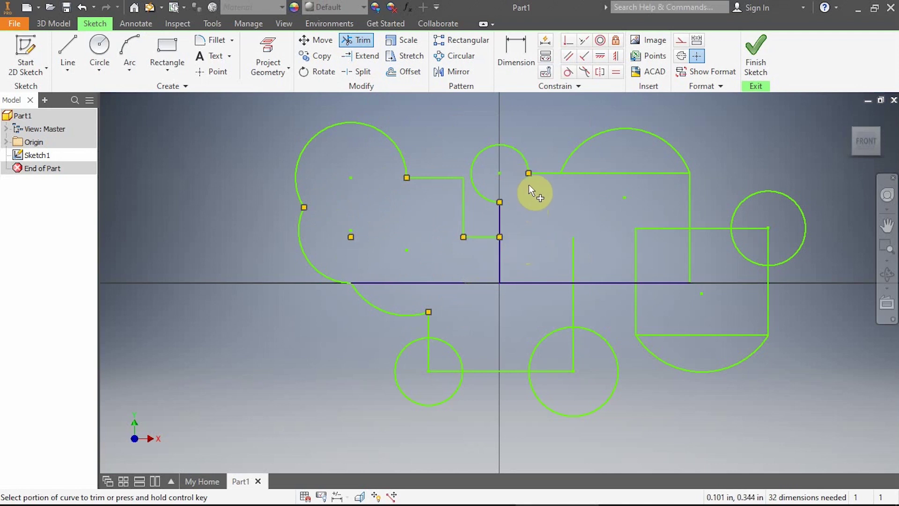
left_click(627, 173)
left_click(662, 228)
left_click(689, 249)
left_click(742, 254)
left_click(747, 228)
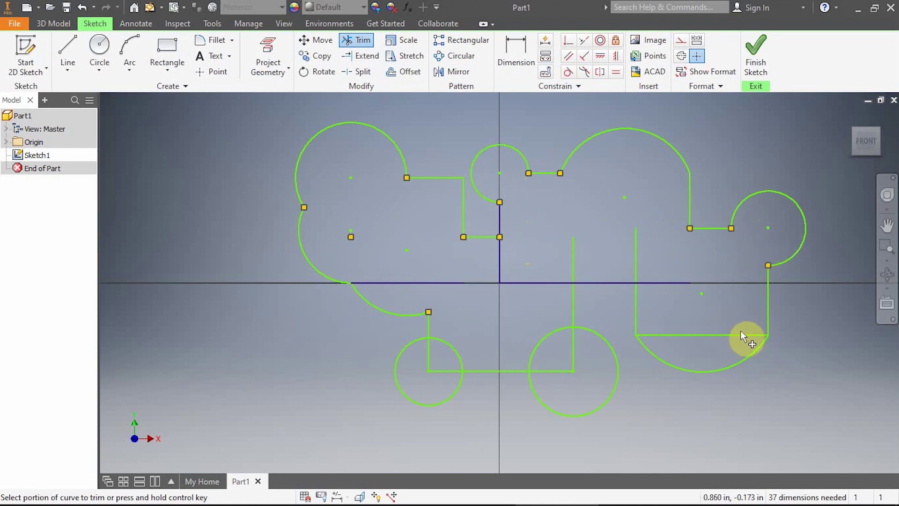
left_click(739, 334)
left_click(637, 248)
left_click(574, 261)
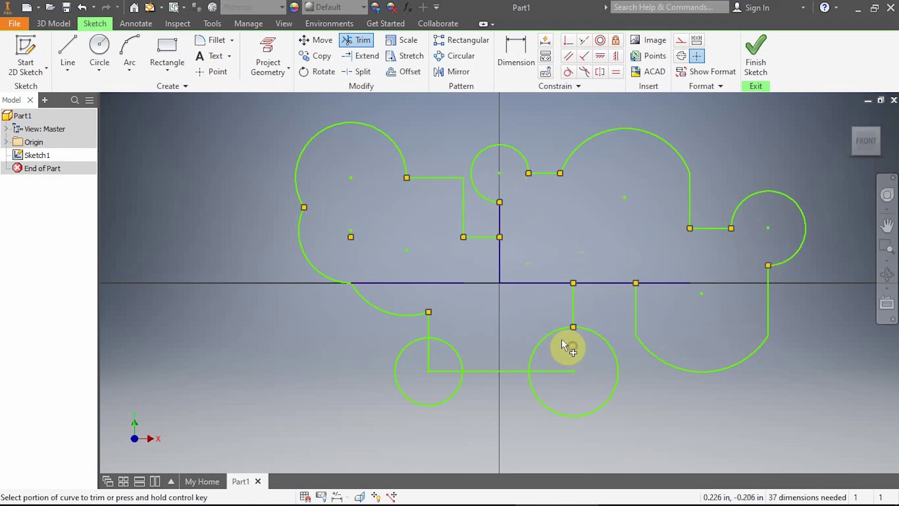
left_click(561, 339)
left_click(557, 369)
left_click(454, 353)
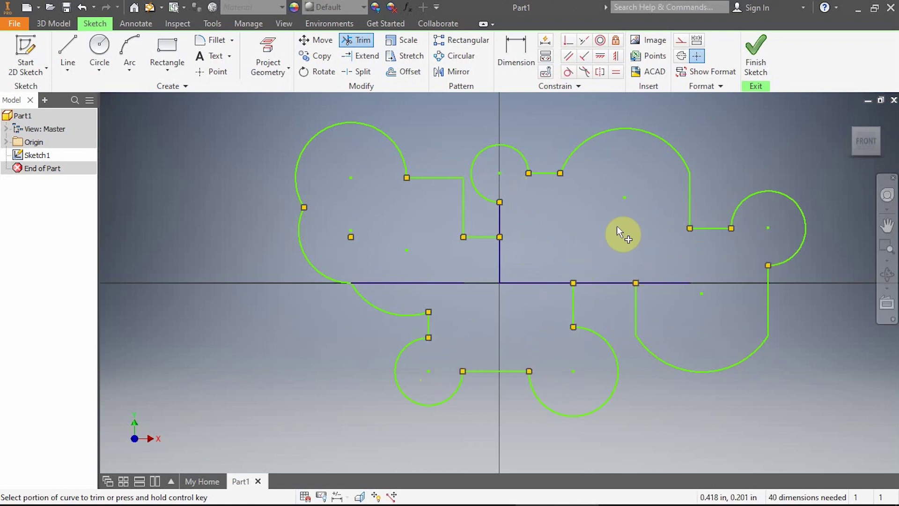
Extrude the trimmed outline 1 in into Extrusion1 and orbit to inspect the solid
key("e")
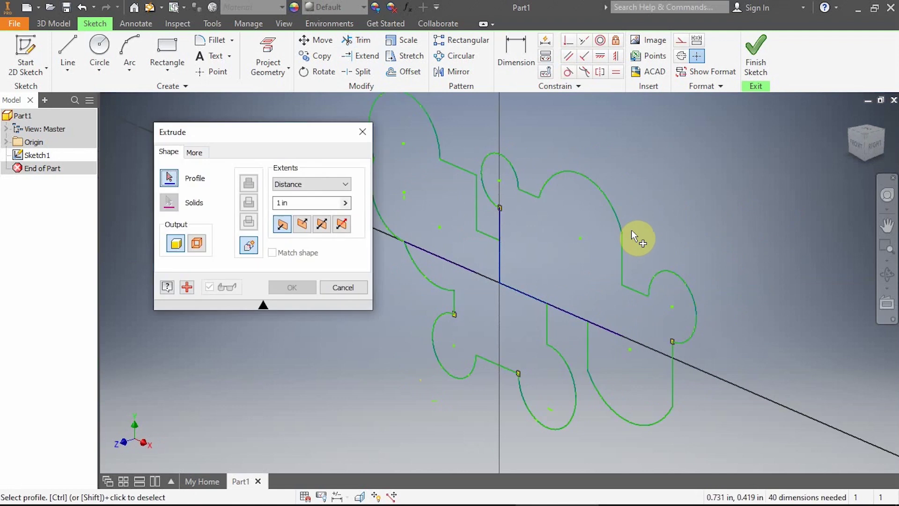
left_click(500, 281)
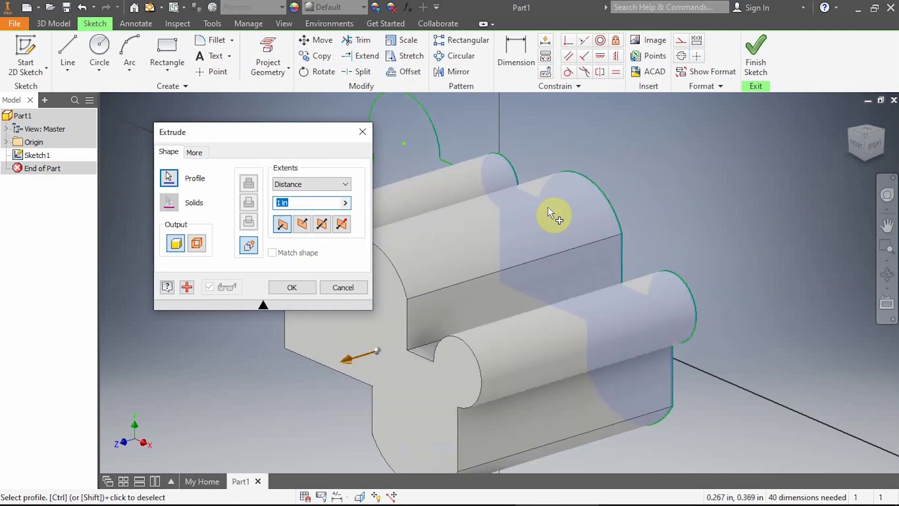
left_click(286, 289)
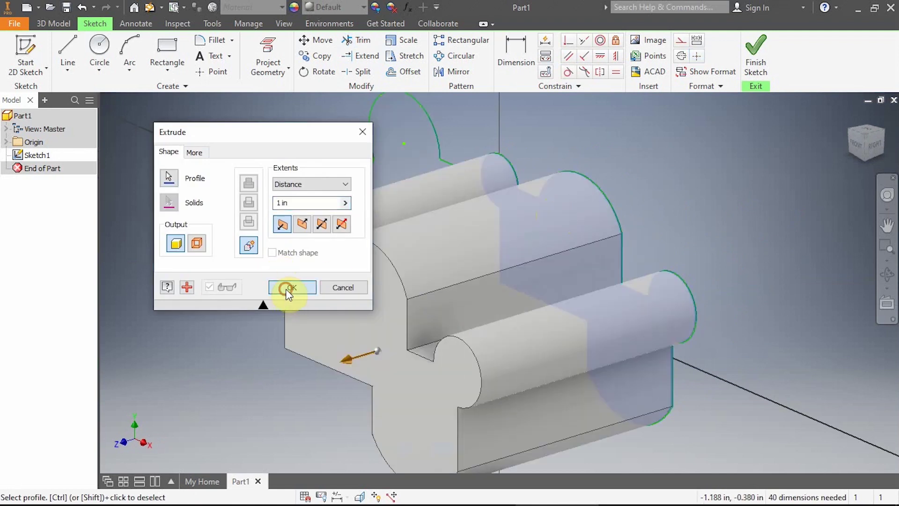
left_click_drag(880, 155, 861, 140)
mouse_move(481, 323)
middle_mouse_down("shift")
mouse_move(466, 274)
mouse_move(408, 183)
middle_mouse_up("shift")
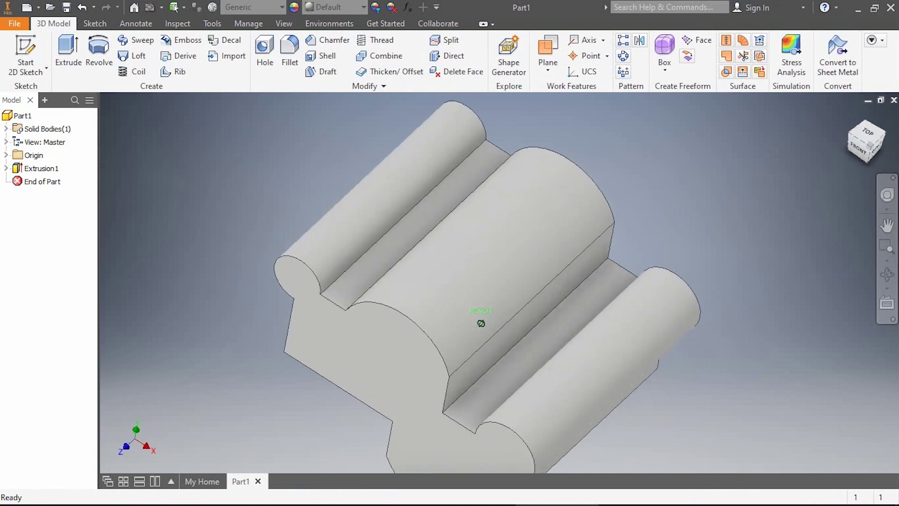